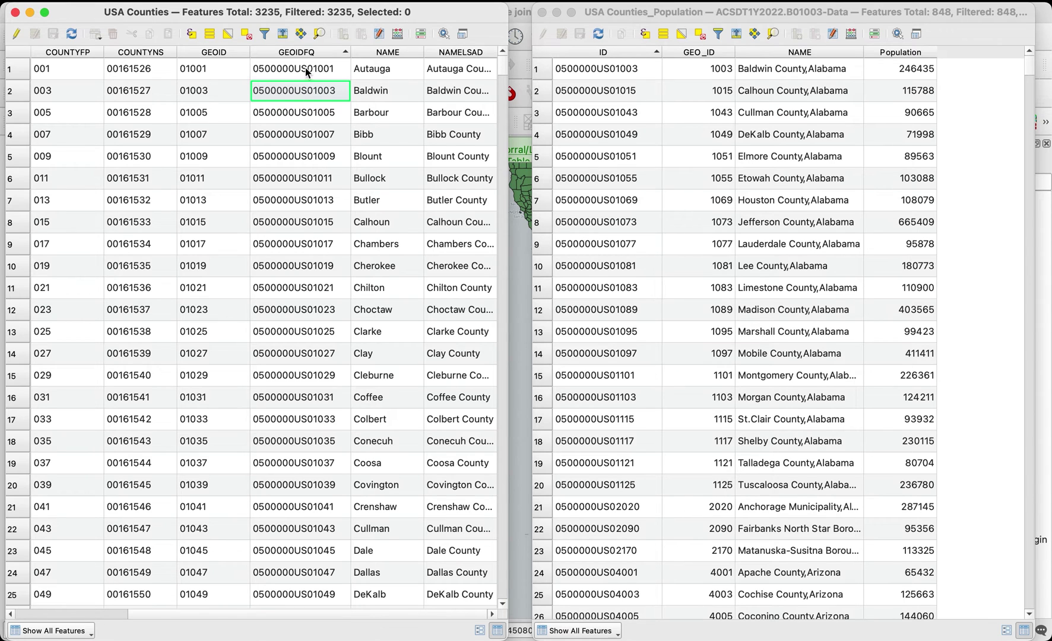
Load the USA Counties and USA Counties_N° of establishments geopackages onto the map and select both layers.
click(611, 69)
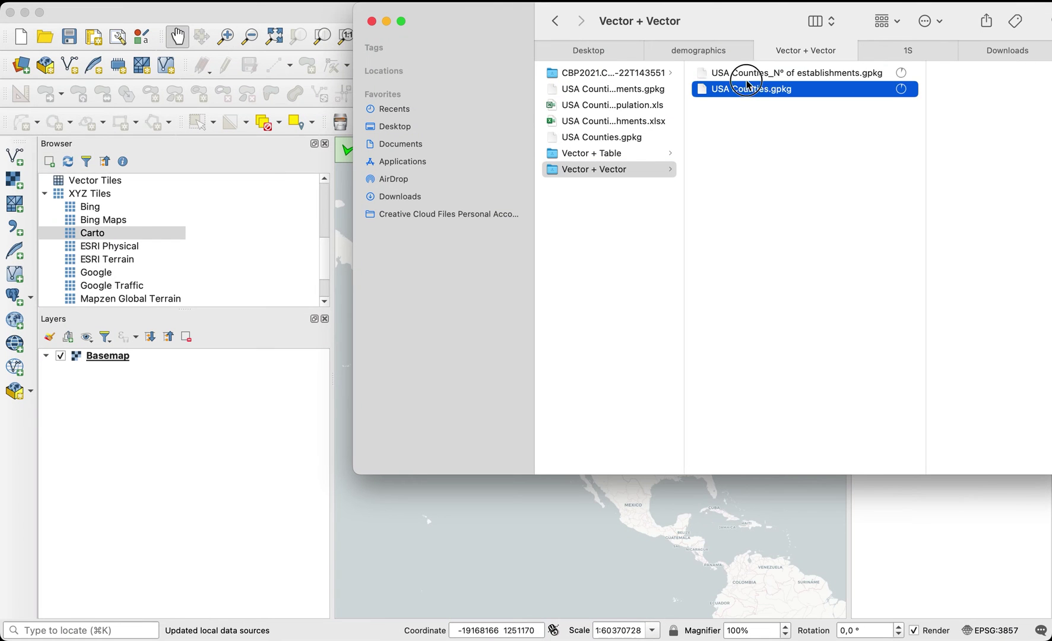
shift+click(747, 75)
drag(747, 80, 498, 538)
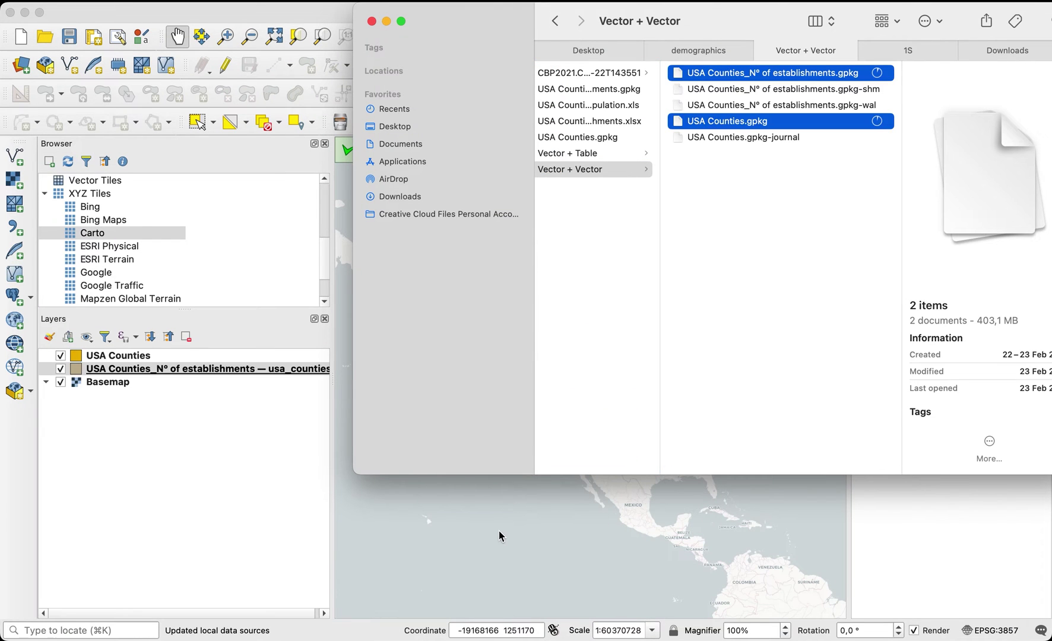
click(500, 531)
drag(582, 497, 565, 550)
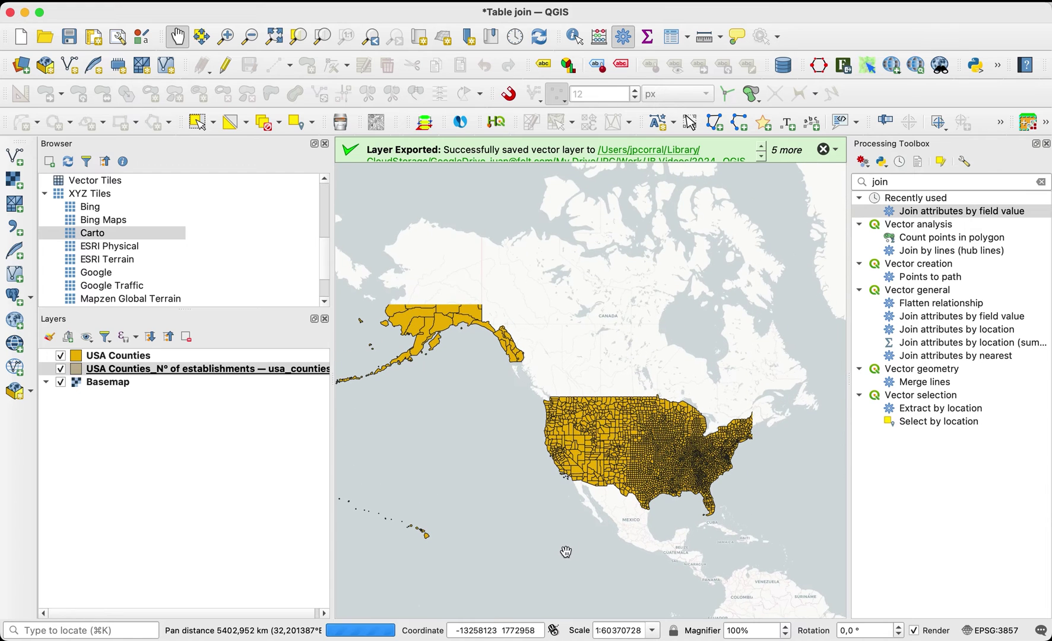
click(143, 355)
click(149, 369)
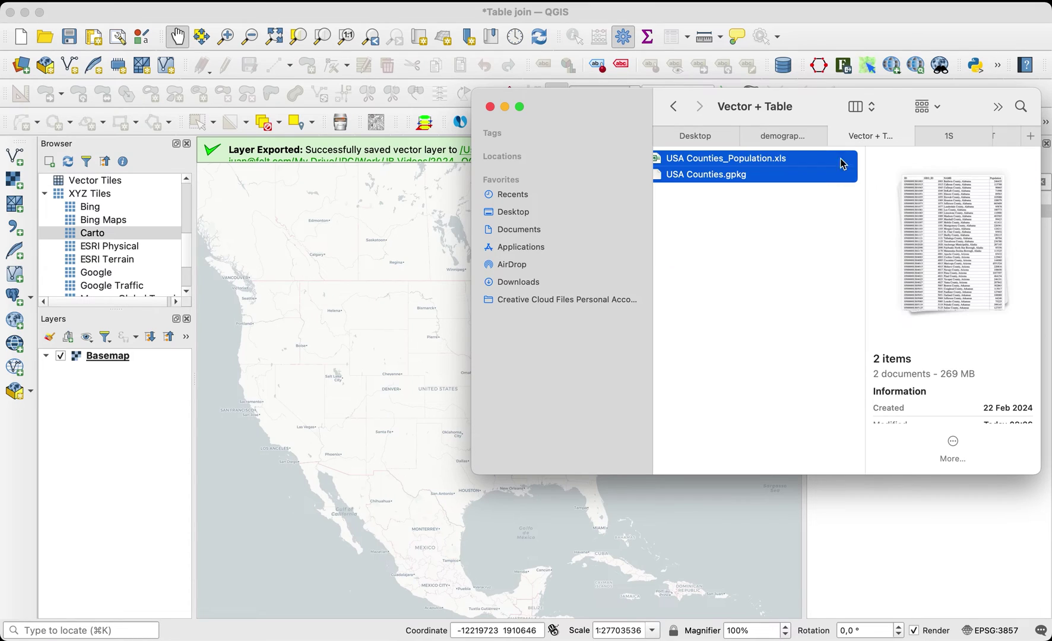
Add USA Counties_Population.xls and USA Counties.gpkg, then inspect the population table's ID values.
drag(735, 165, 345, 373)
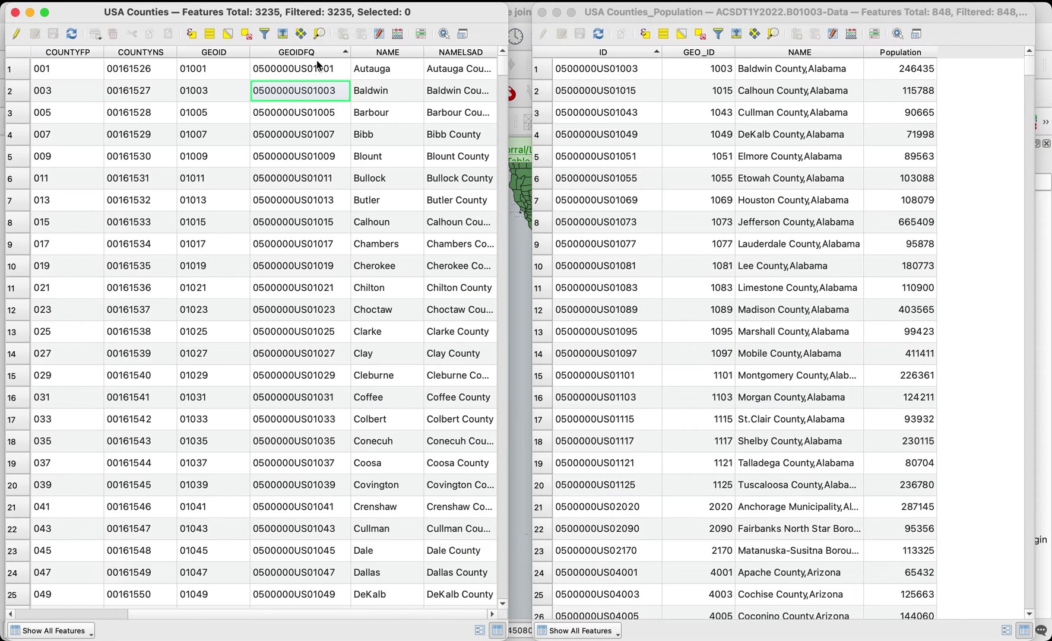
click(598, 63)
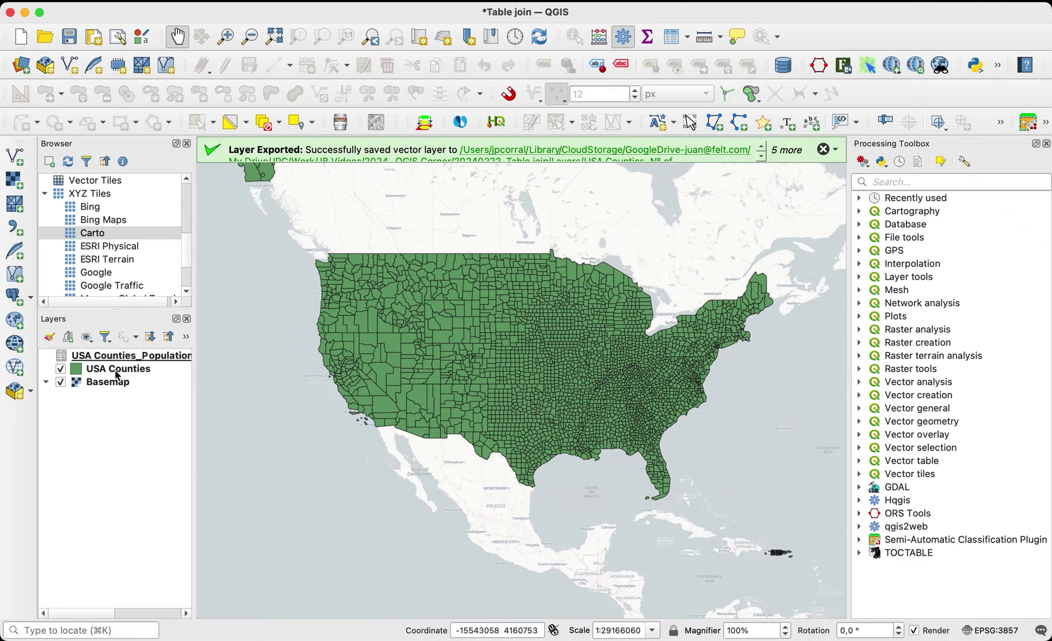
Add a join on USA Counties to USA Counties_Population, matching ID to GEOIDFQ.
click(121, 371)
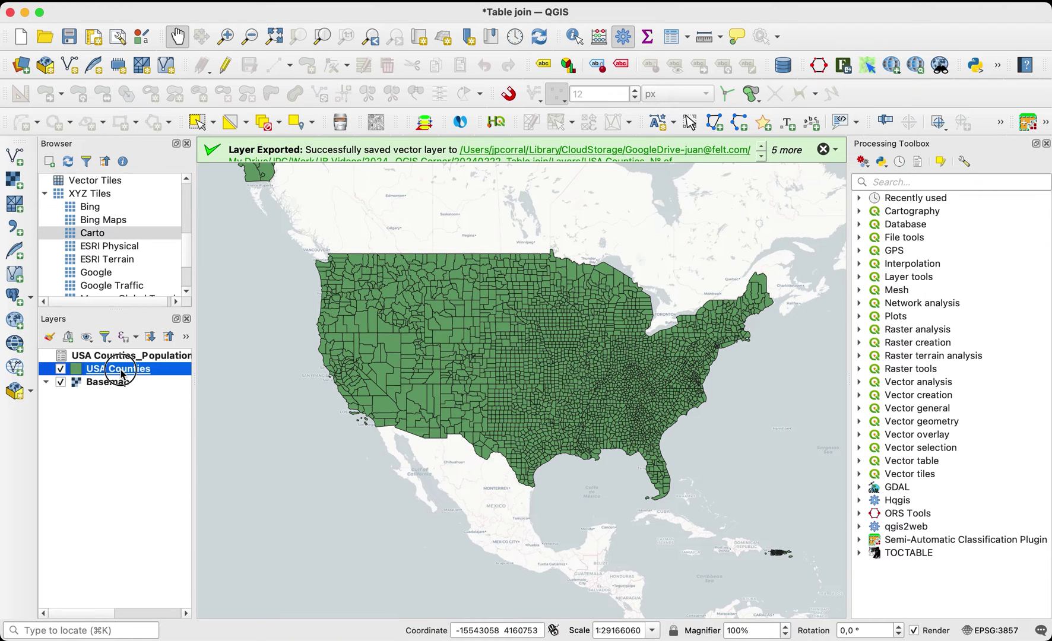
double_click(120, 370)
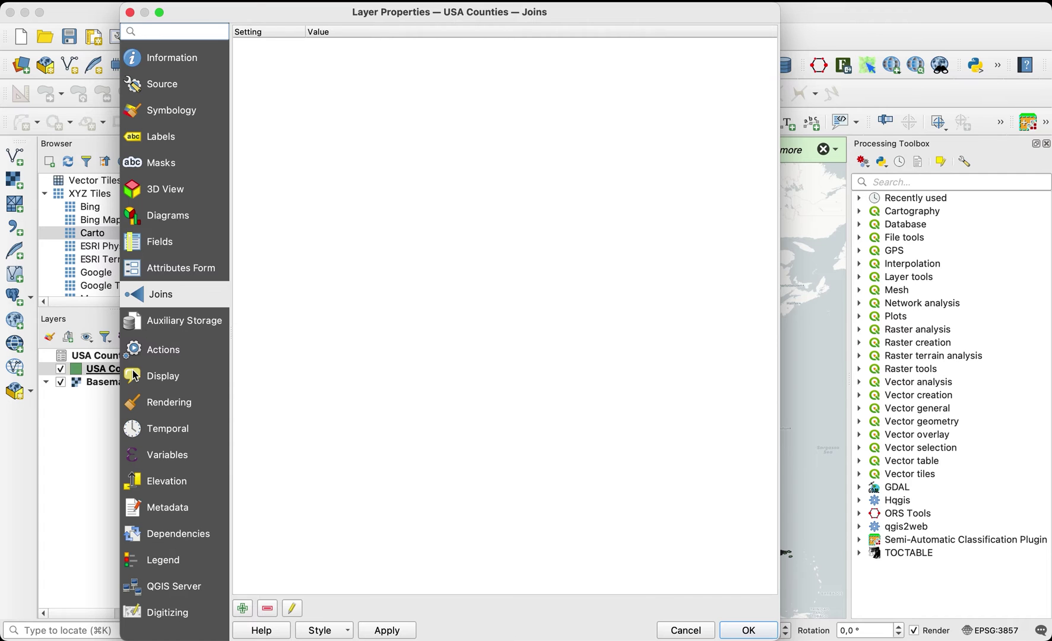
click(242, 609)
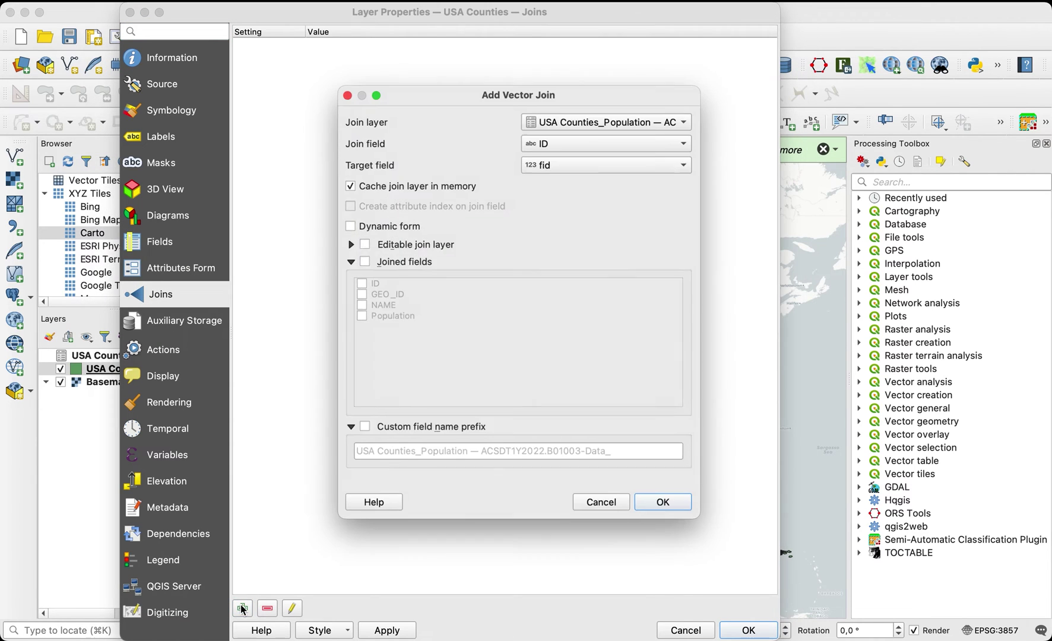
click(598, 121)
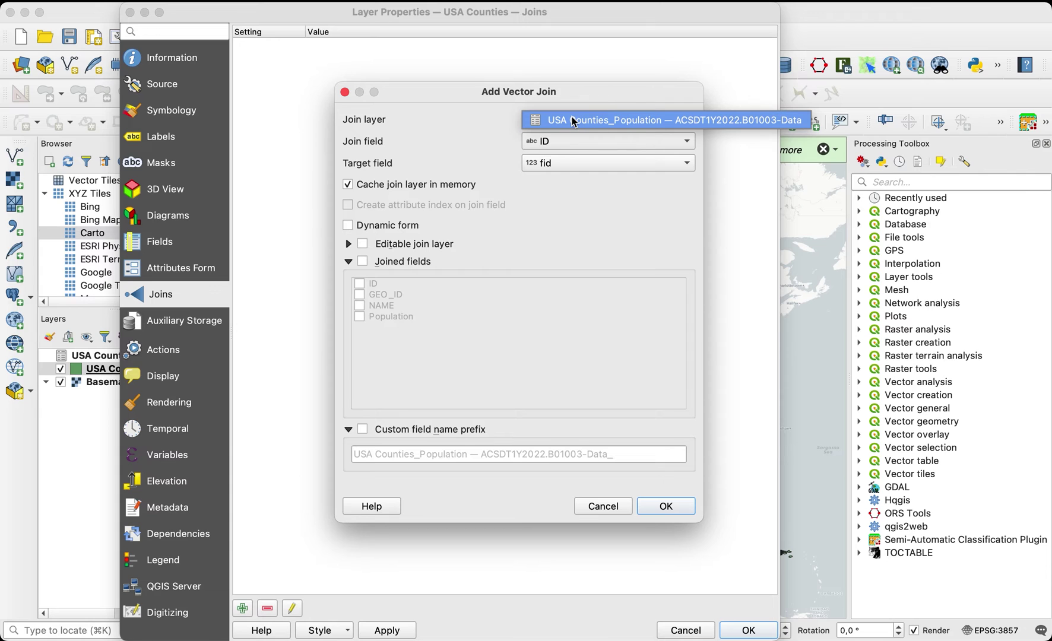
click(573, 121)
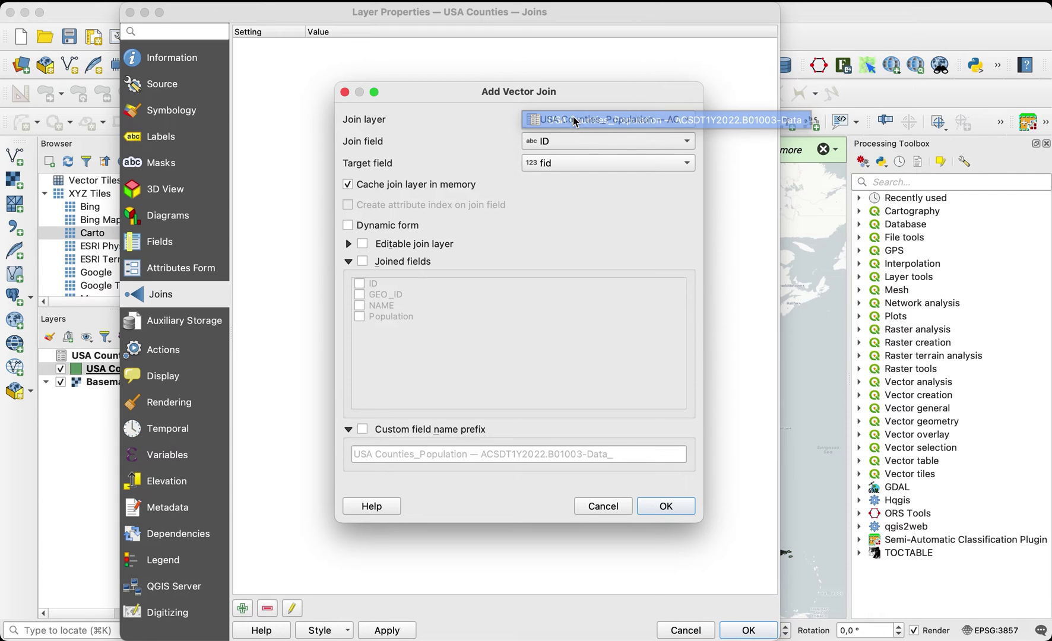
click(549, 144)
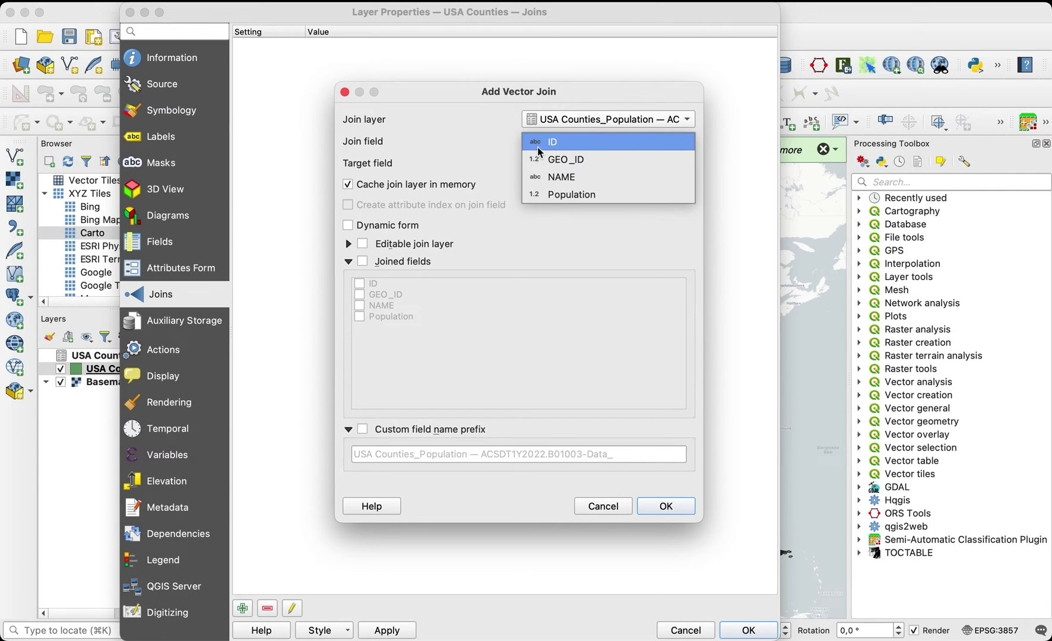
click(558, 145)
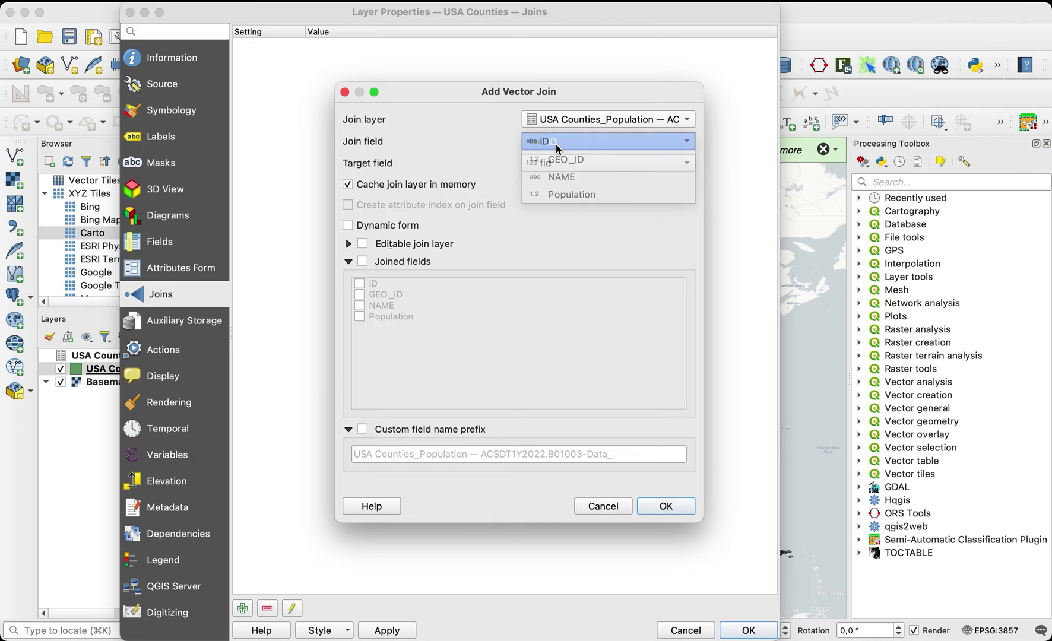
click(564, 164)
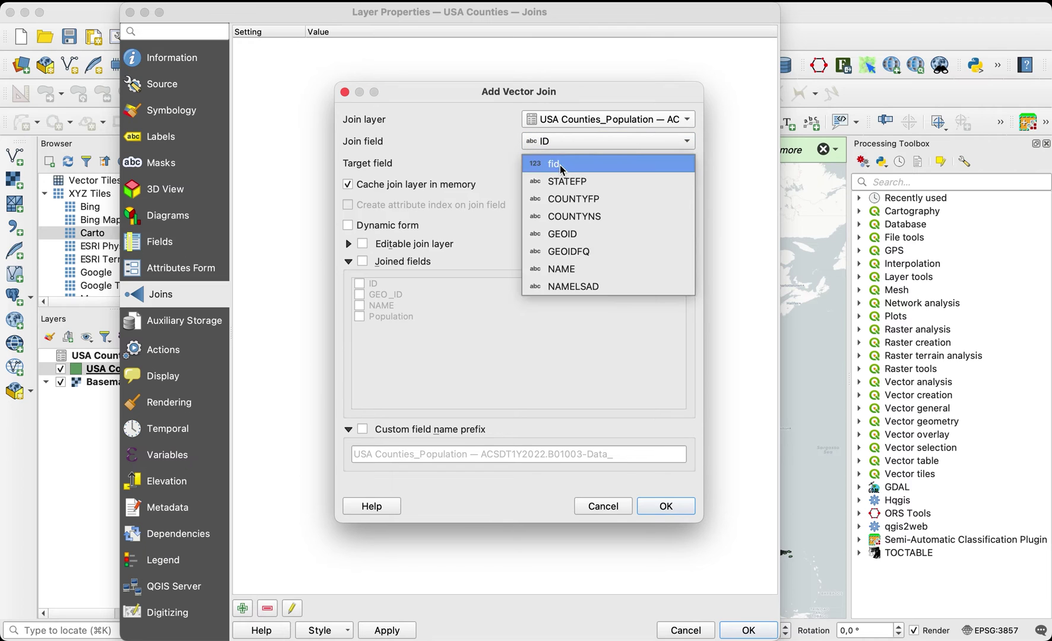
click(596, 252)
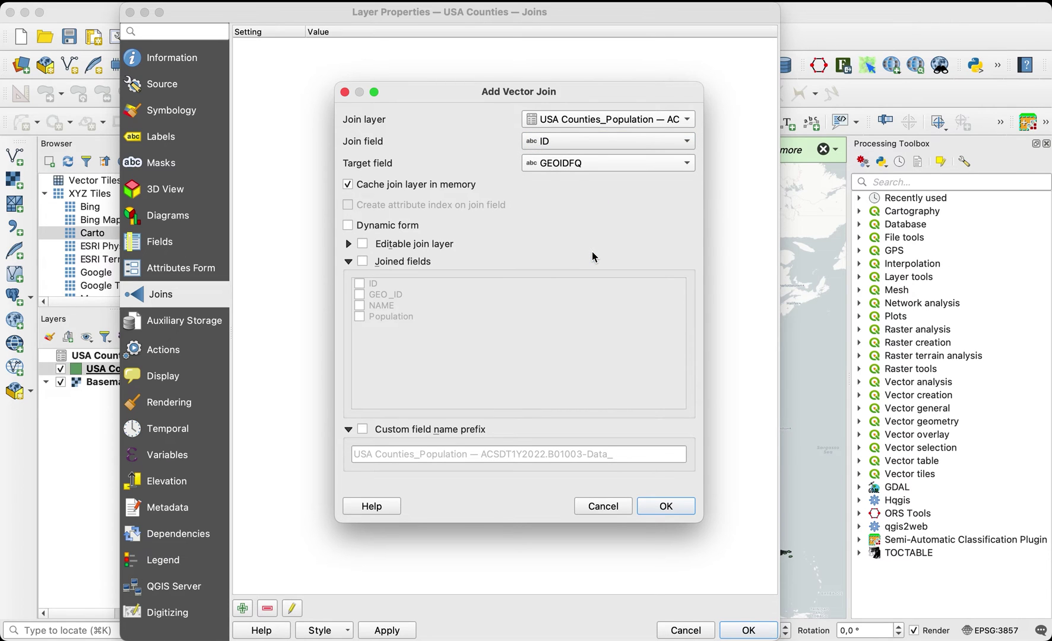
Limit the join to the Population field with prefix '_' and confirm it.
click(362, 262)
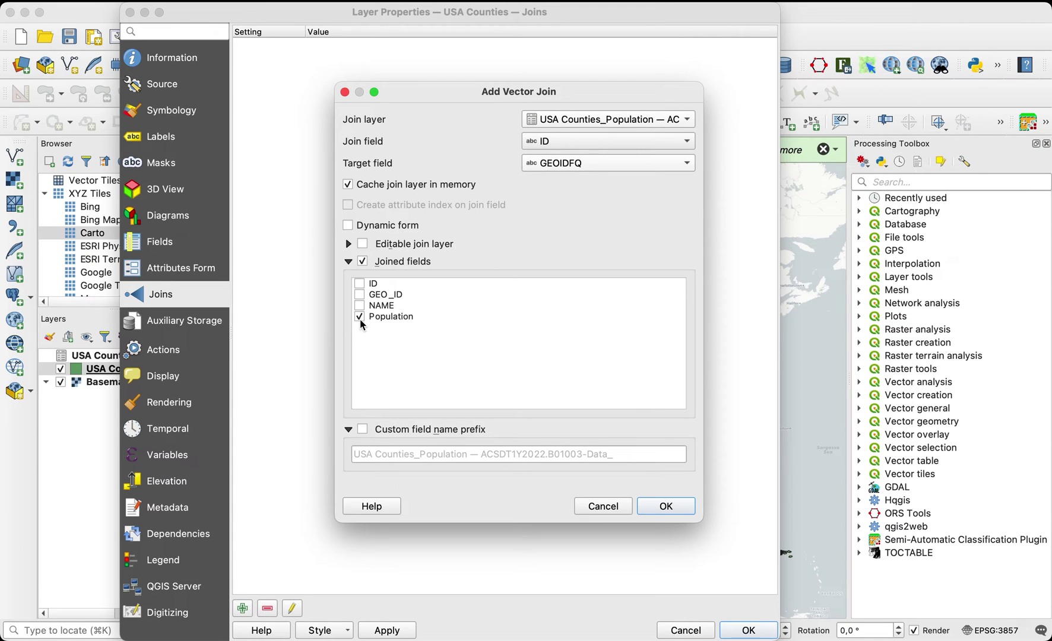
click(363, 431)
triple_click(631, 454)
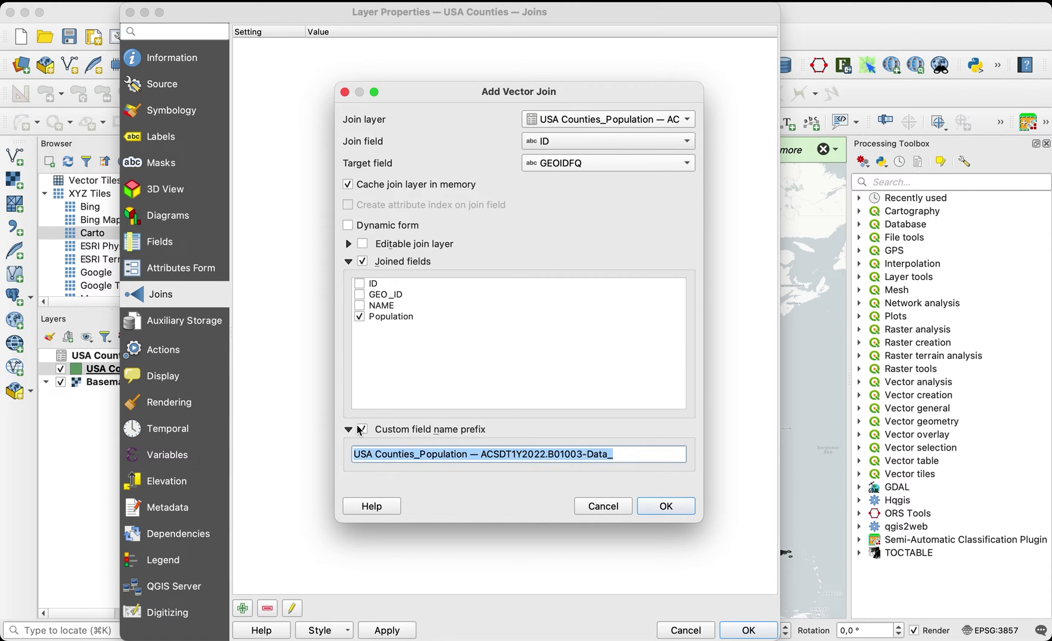
text(_)
click(667, 506)
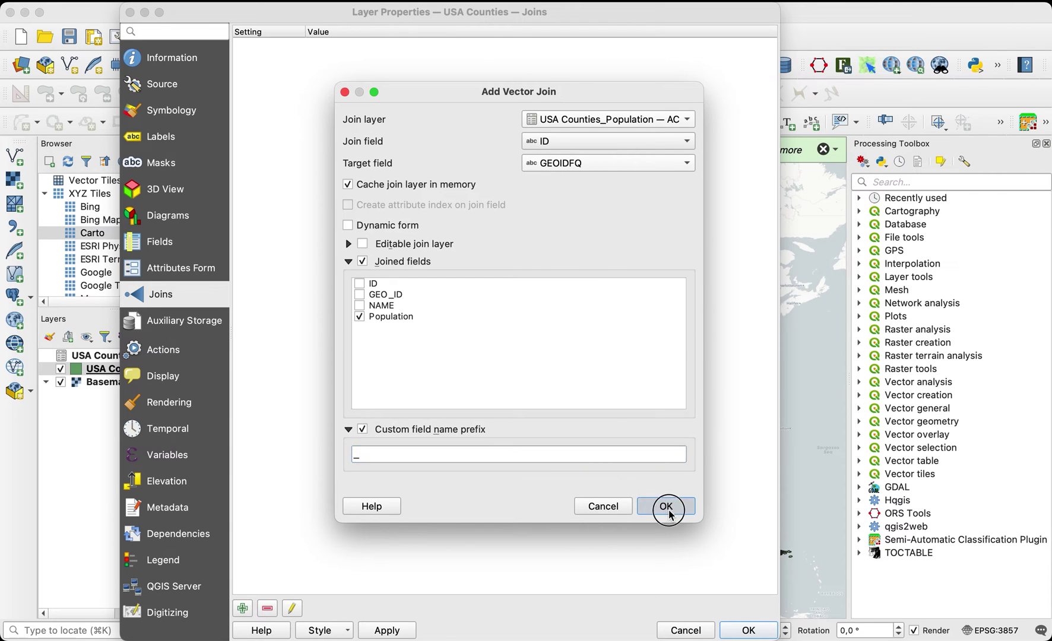
Apply the join and check Los Angeles's _Population value in the USA Counties attribute table.
click(747, 632)
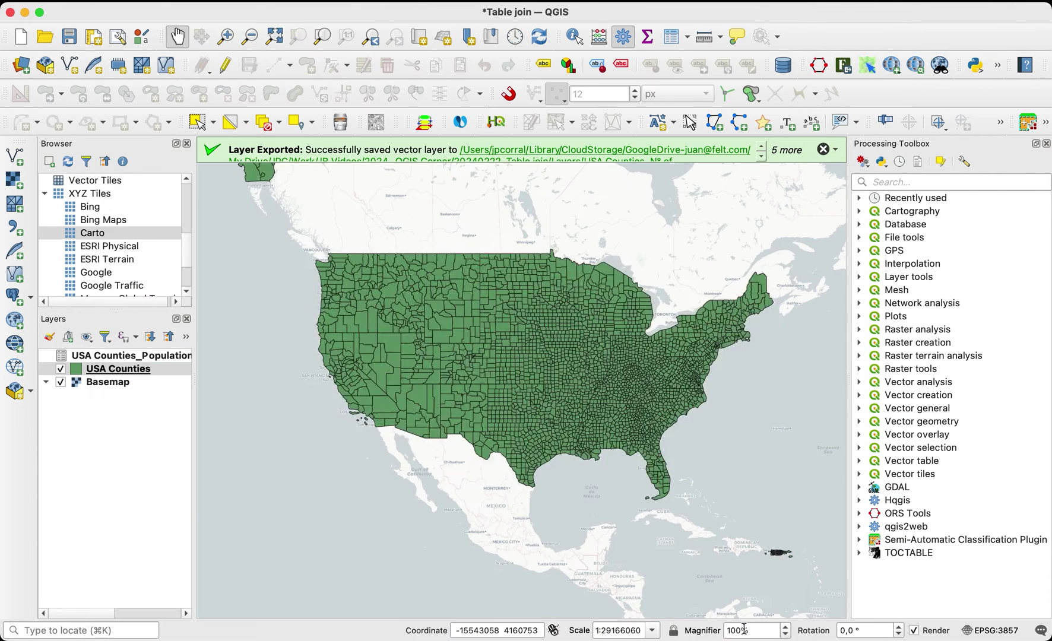
click(147, 373)
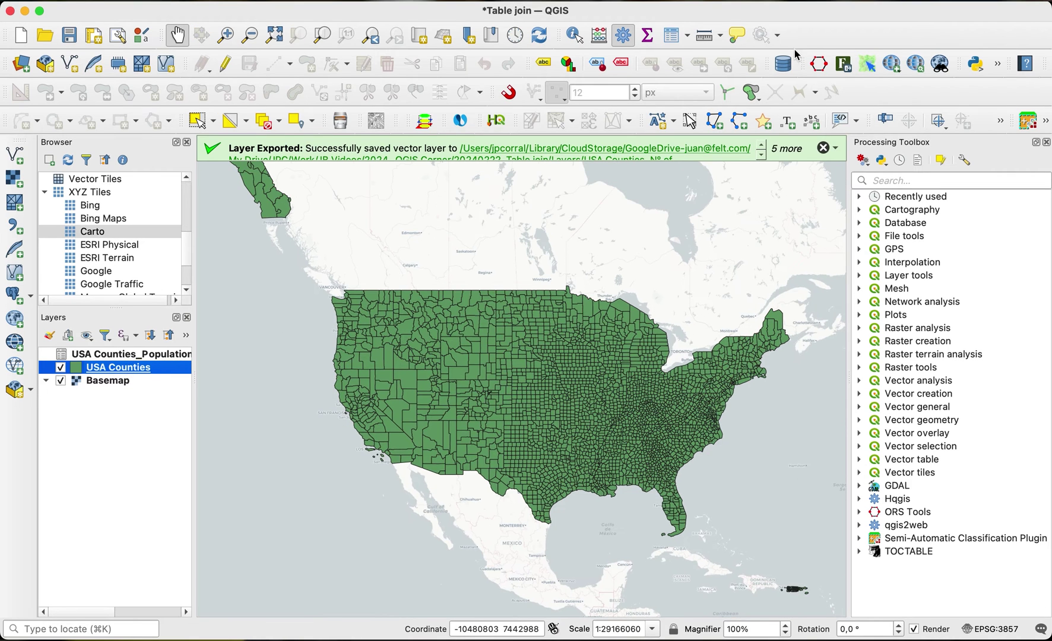
click(671, 35)
scroll(504, 197, right, 8)
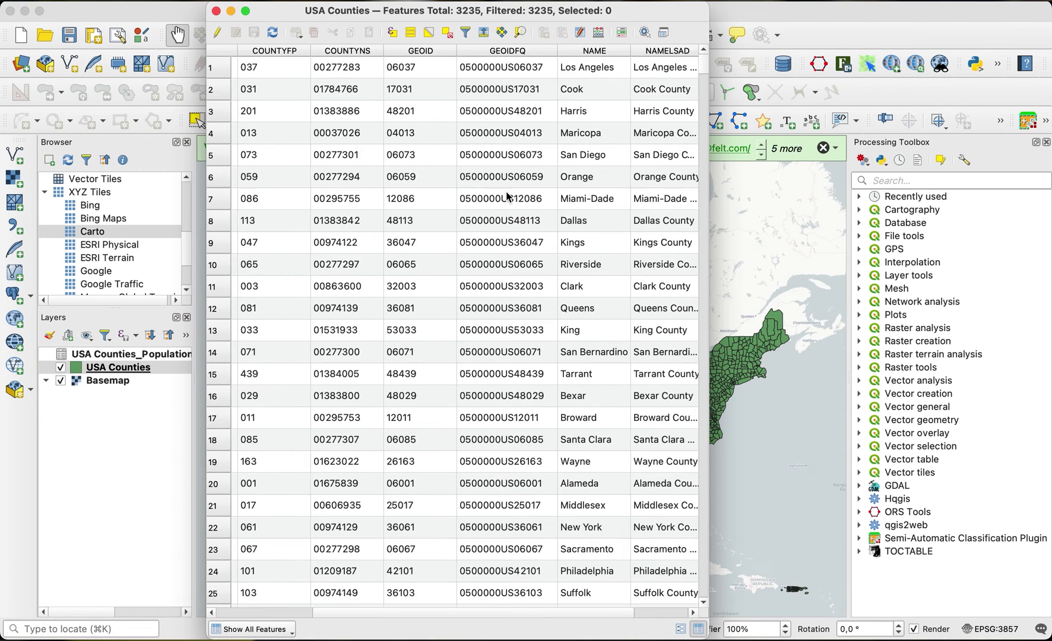
click(658, 70)
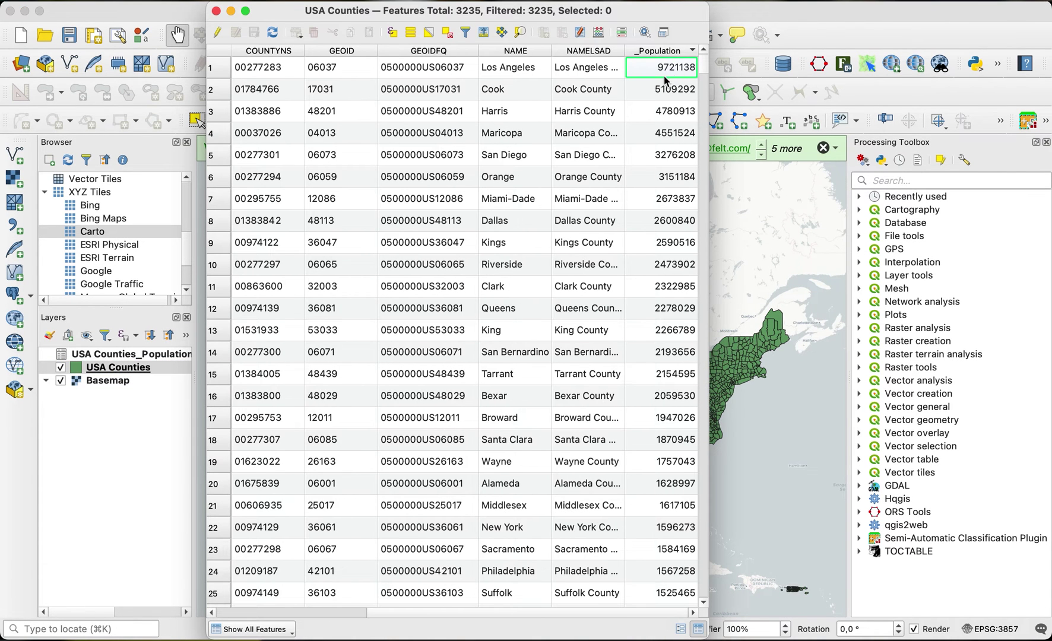
Close the table and bring up the USA Counties layer's Export options.
click(216, 11)
right_click(122, 368)
mouse_move(182, 323)
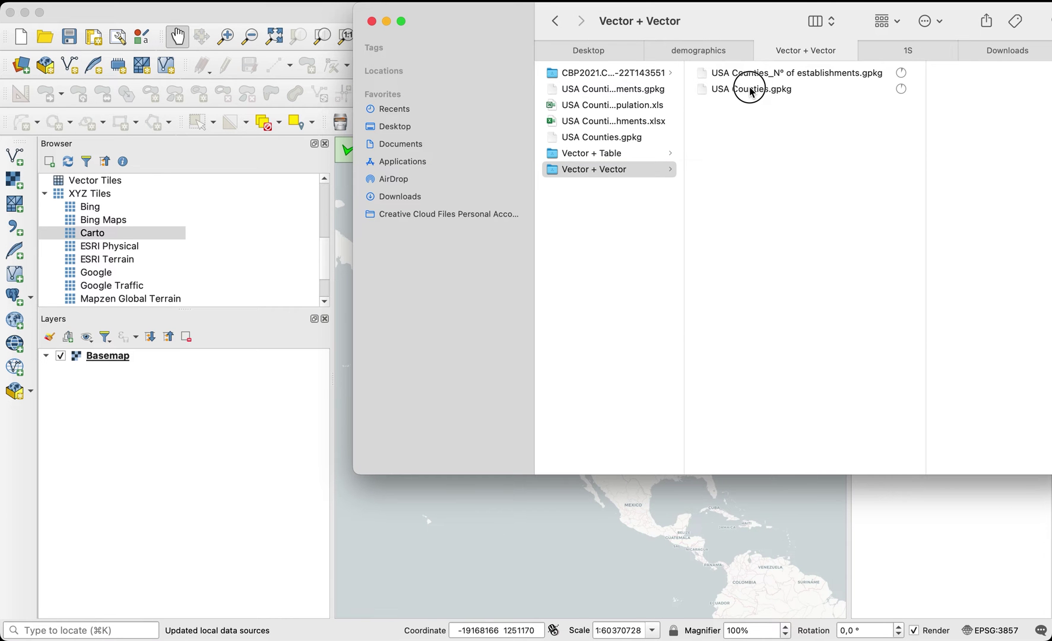
Load both county geopackages and compare the GEOID codes in their attribute tables.
drag(751, 92, 748, 79)
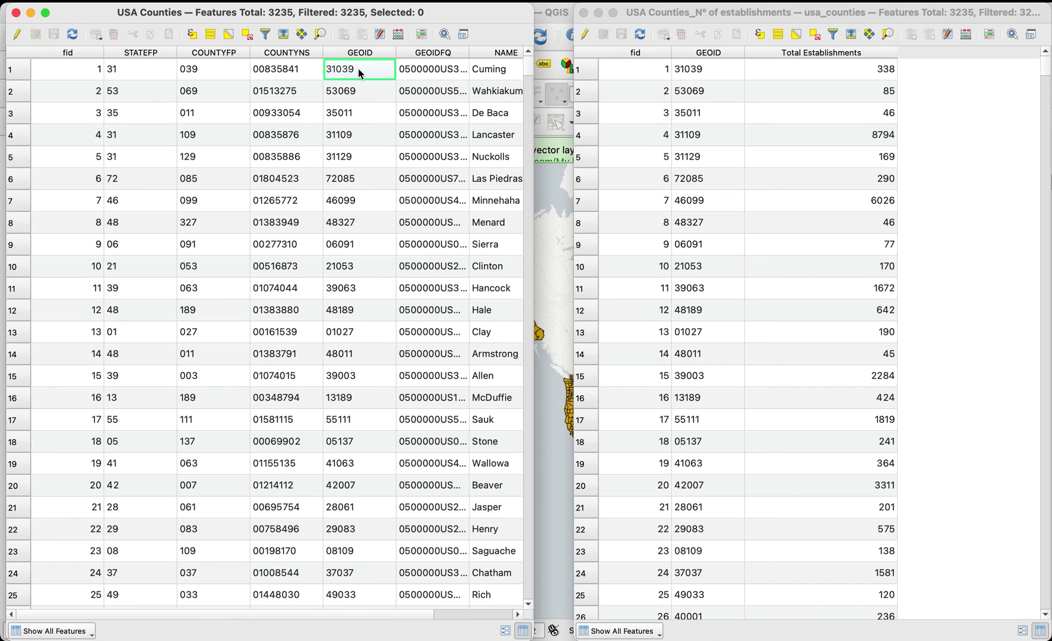
click(681, 70)
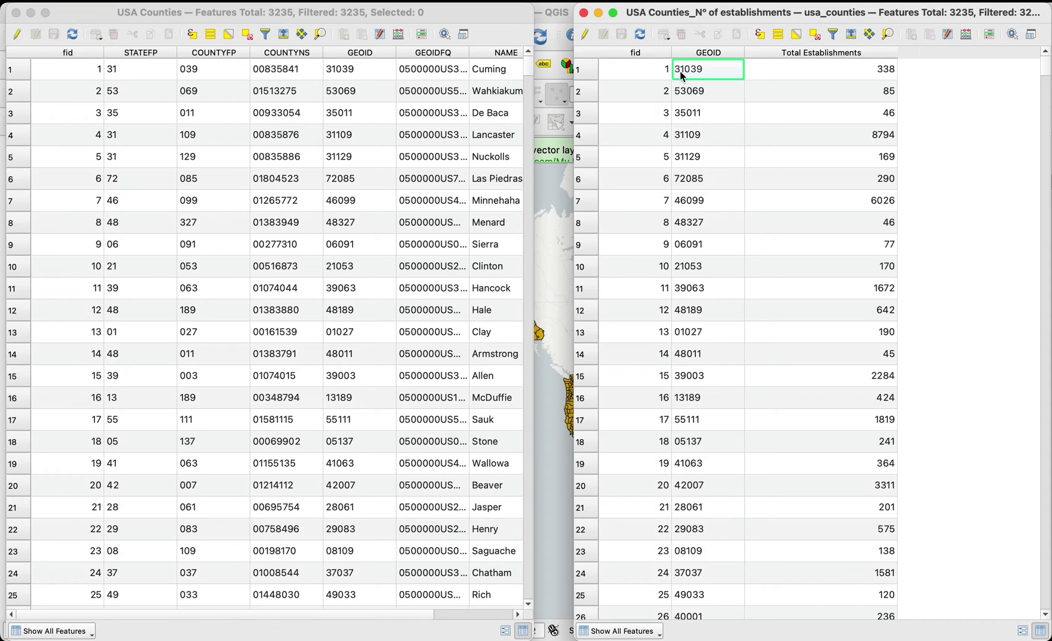
click(337, 14)
click(944, 21)
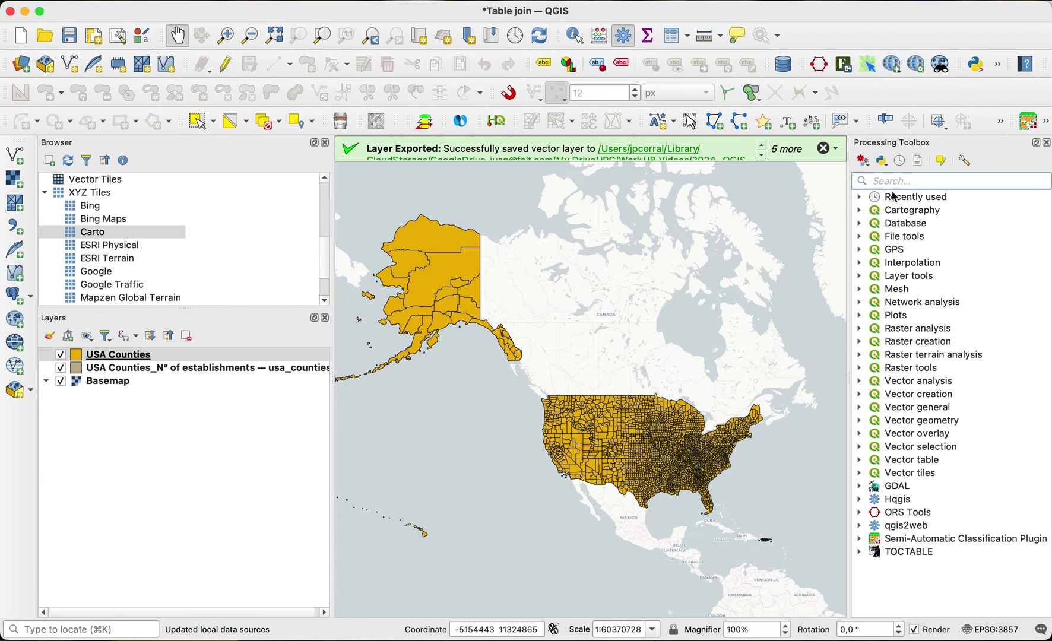
Find 'join' in the Processing Toolbox and open Join attributes by field value.
click(894, 181)
text(join)
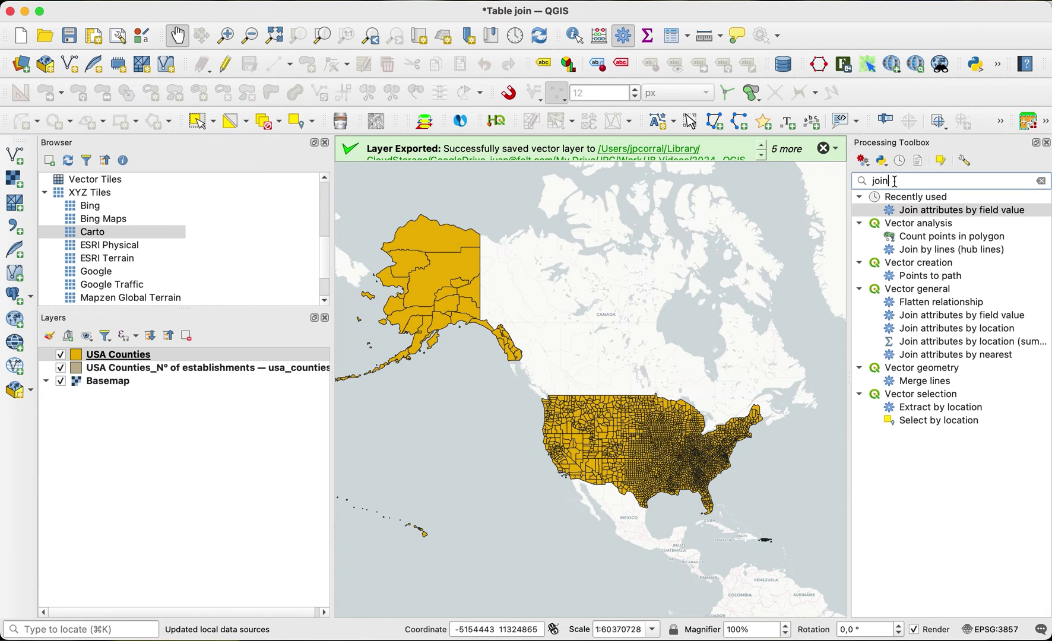
click(931, 211)
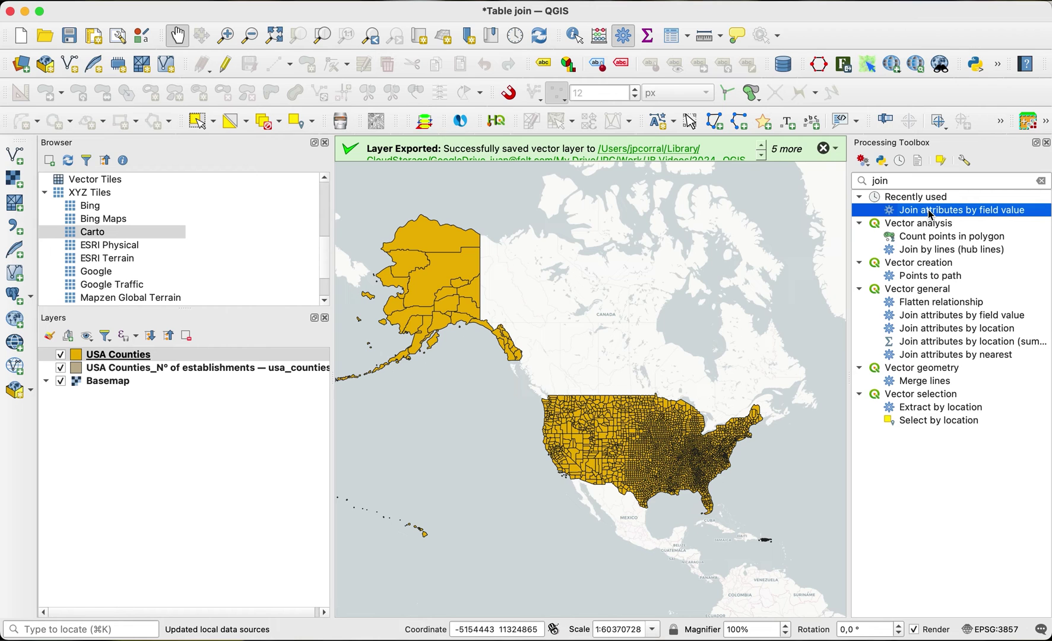
double_click(931, 211)
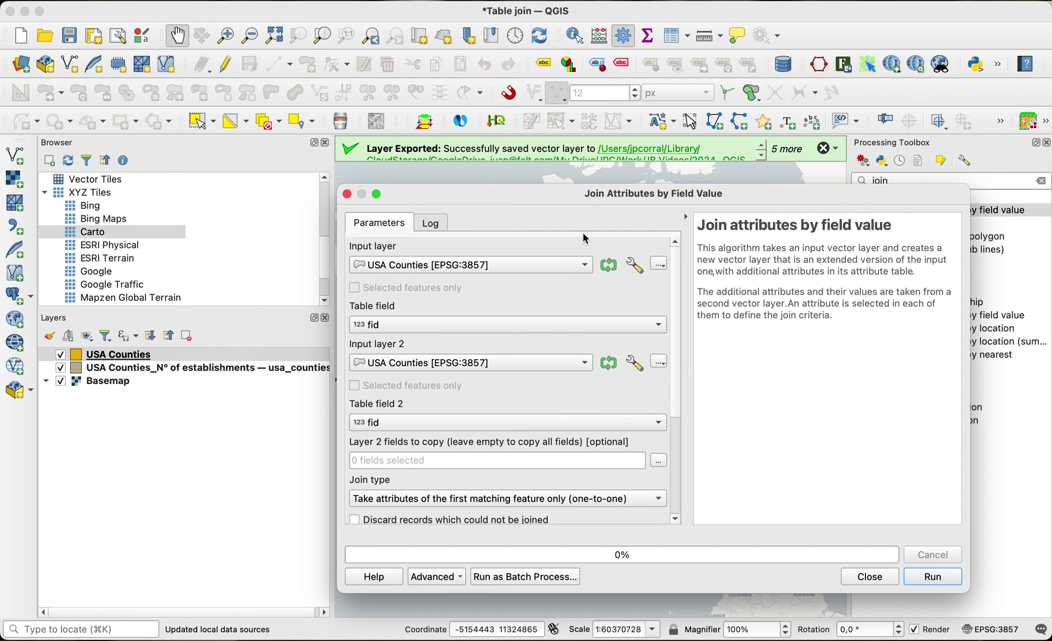
Join USA Counties on GEOID to USA Counties_N° of establishments on GEOID.
click(431, 267)
click(431, 266)
click(404, 327)
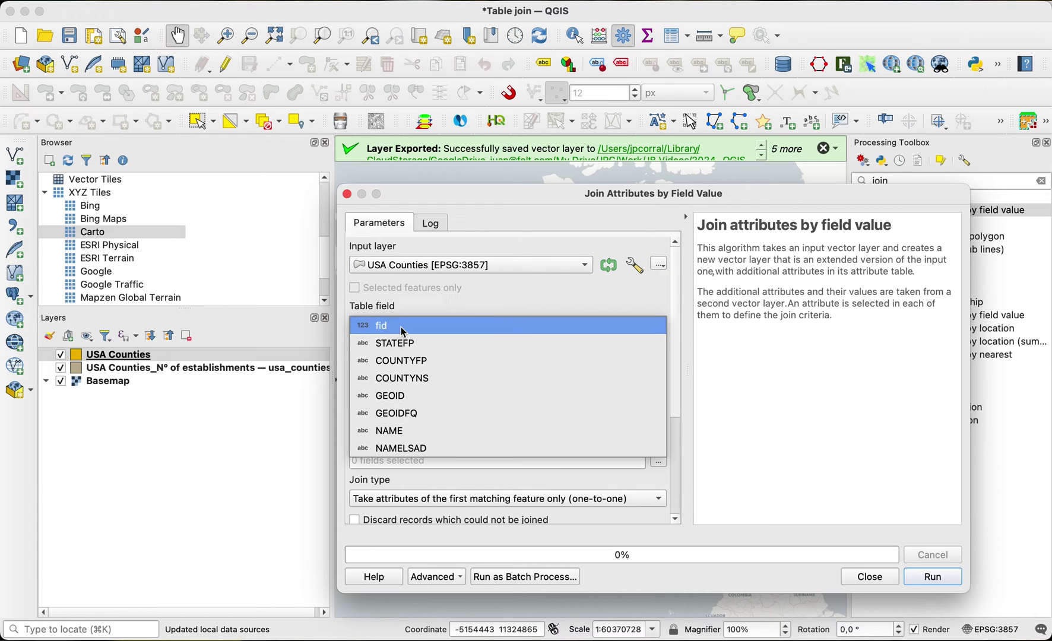
click(398, 404)
click(422, 365)
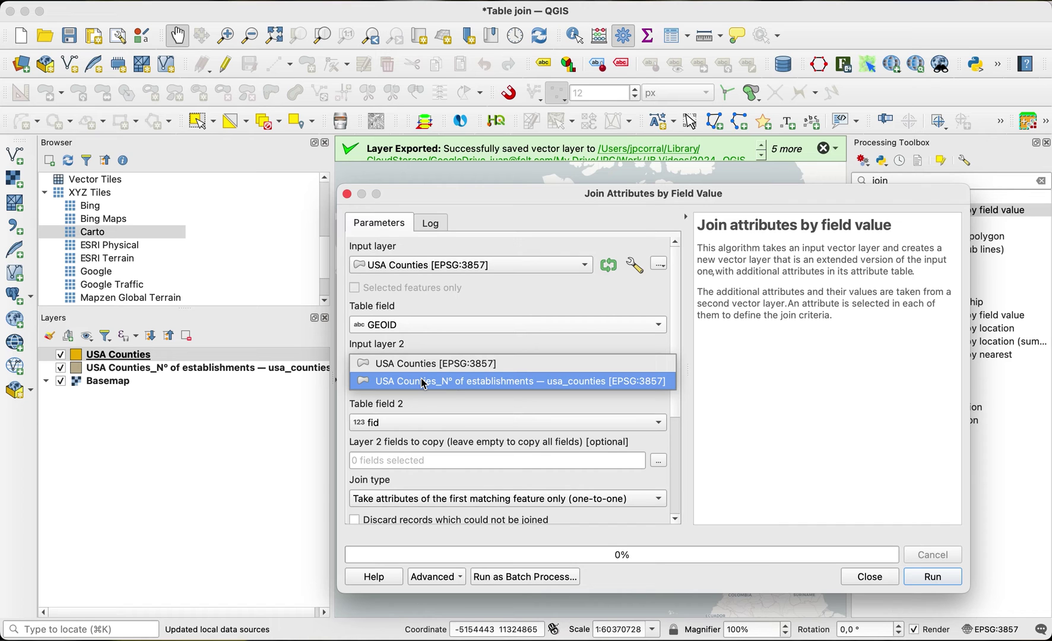
click(424, 382)
click(398, 422)
click(394, 439)
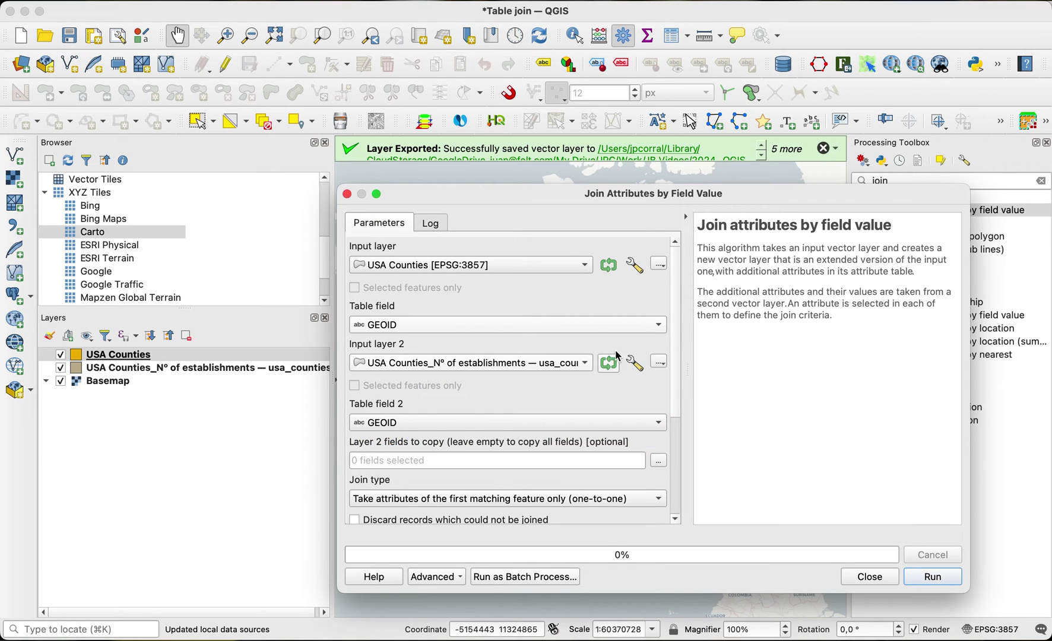
drag(677, 322, 680, 416)
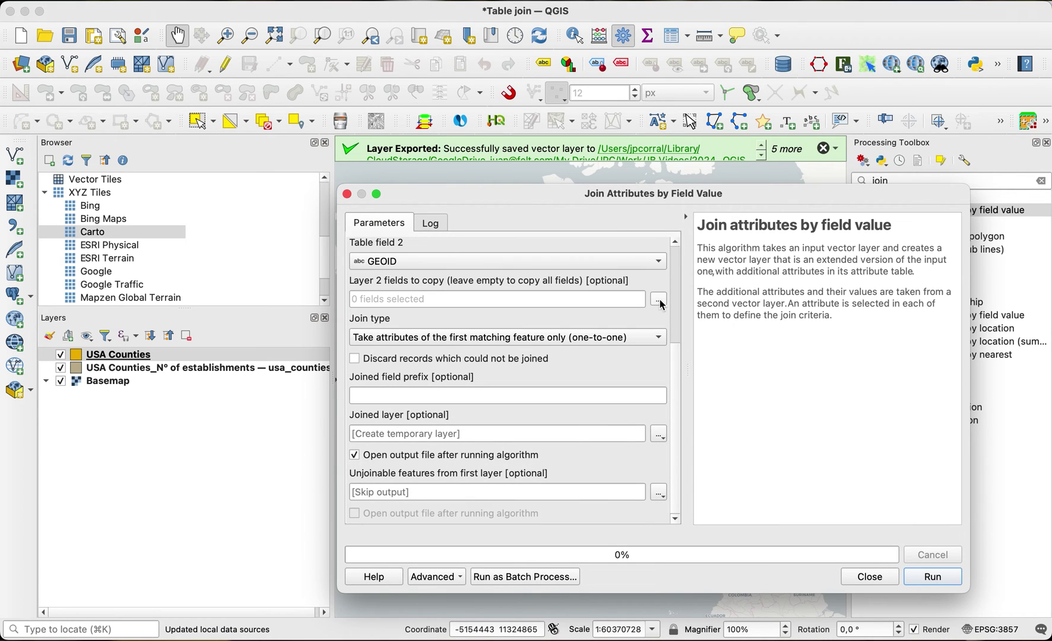
Copy only Total Establishments with prefix '_' and run the join.
click(659, 300)
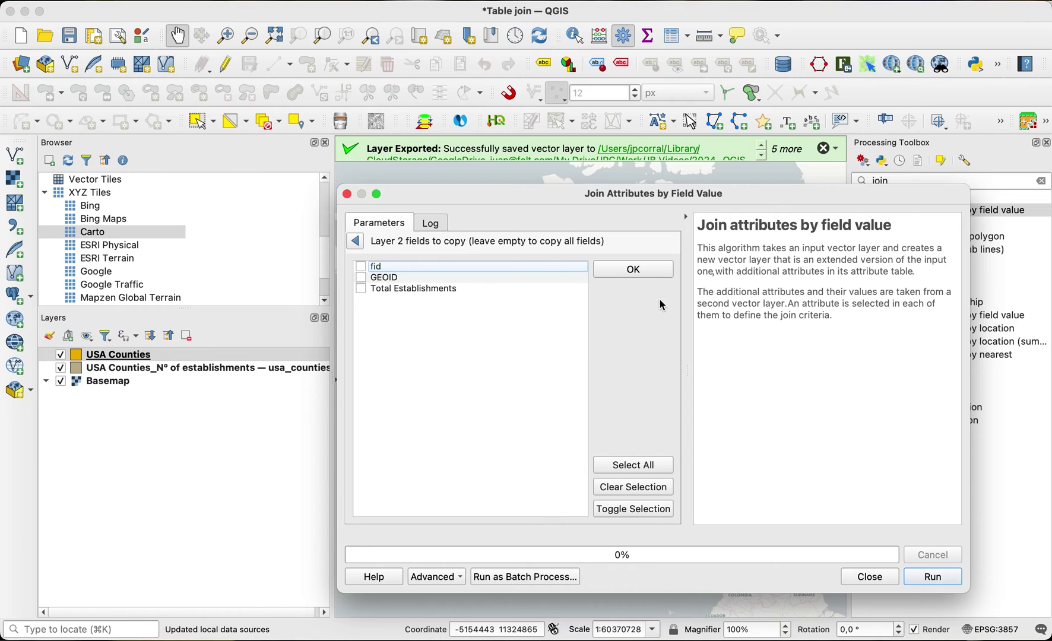
click(361, 290)
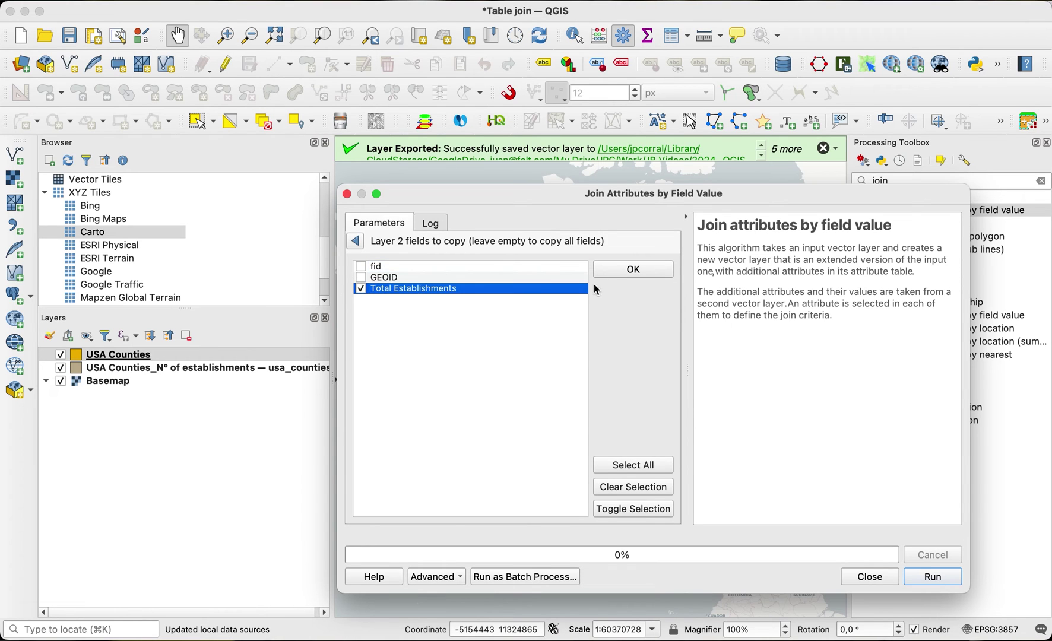
click(630, 271)
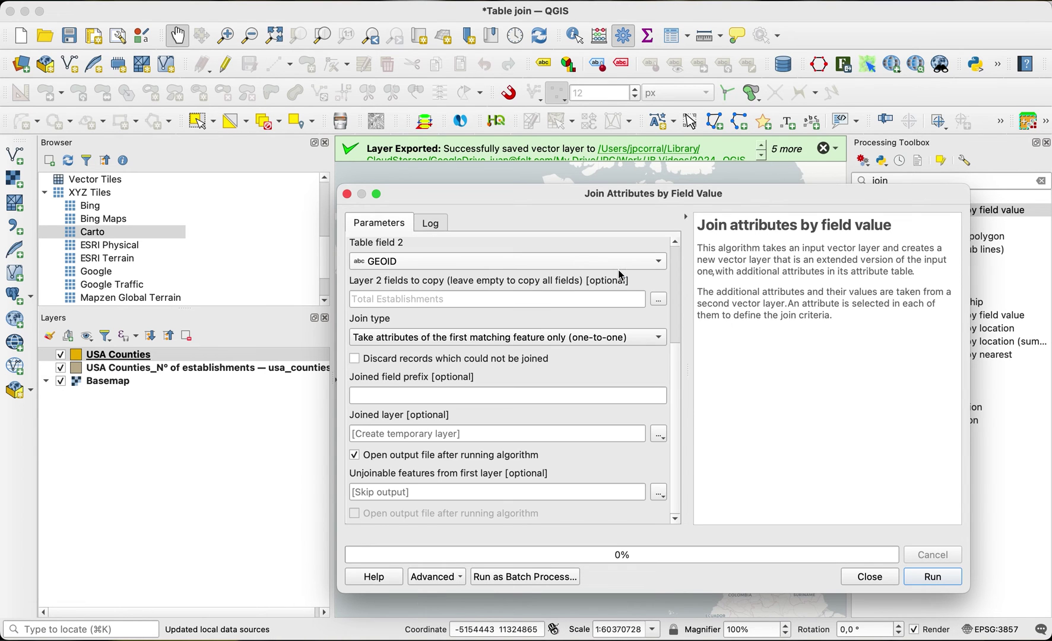
click(622, 341)
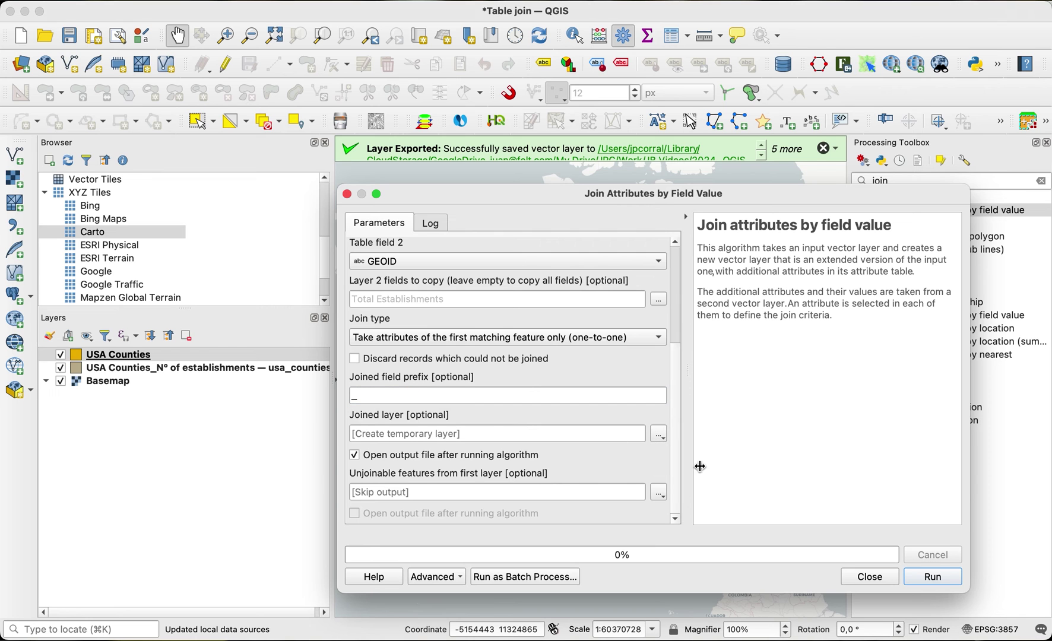
click(934, 577)
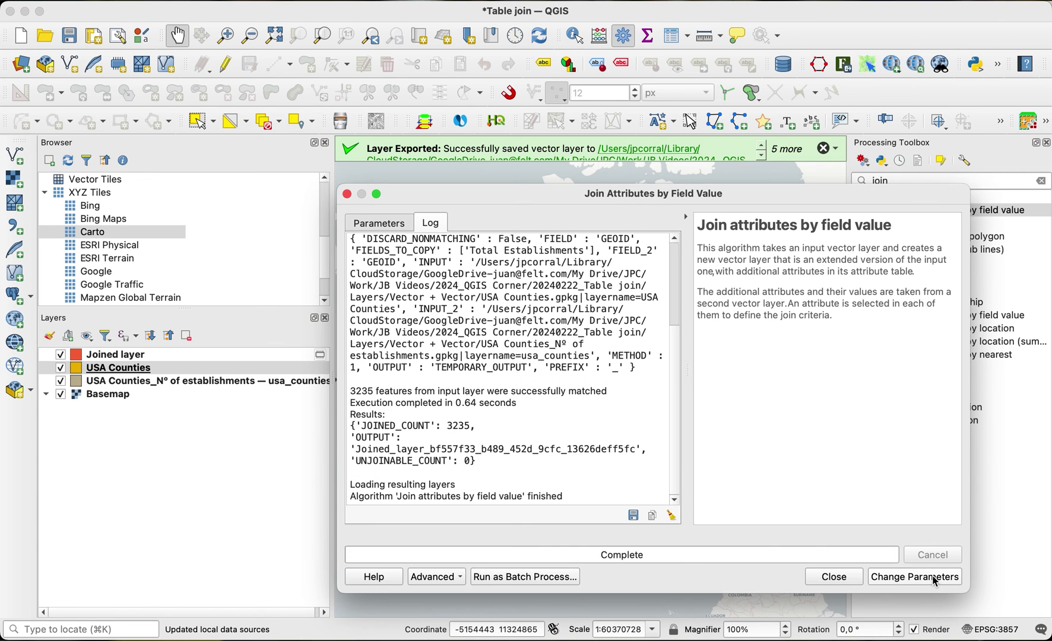
Close the join dialog and verify the _Total Establishments column in the Joined layer's table.
click(834, 577)
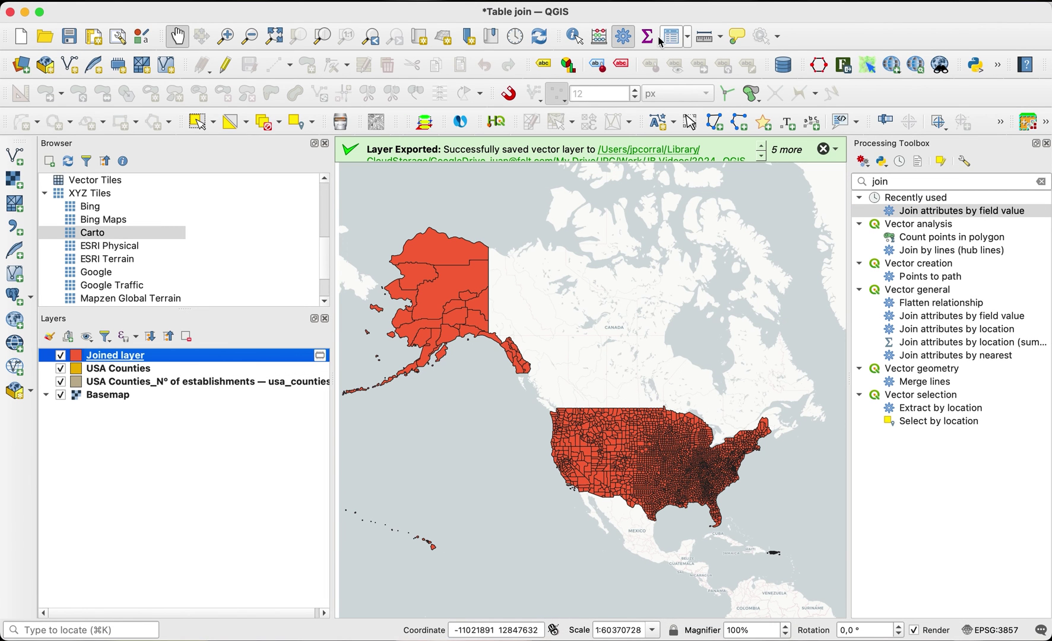
click(671, 36)
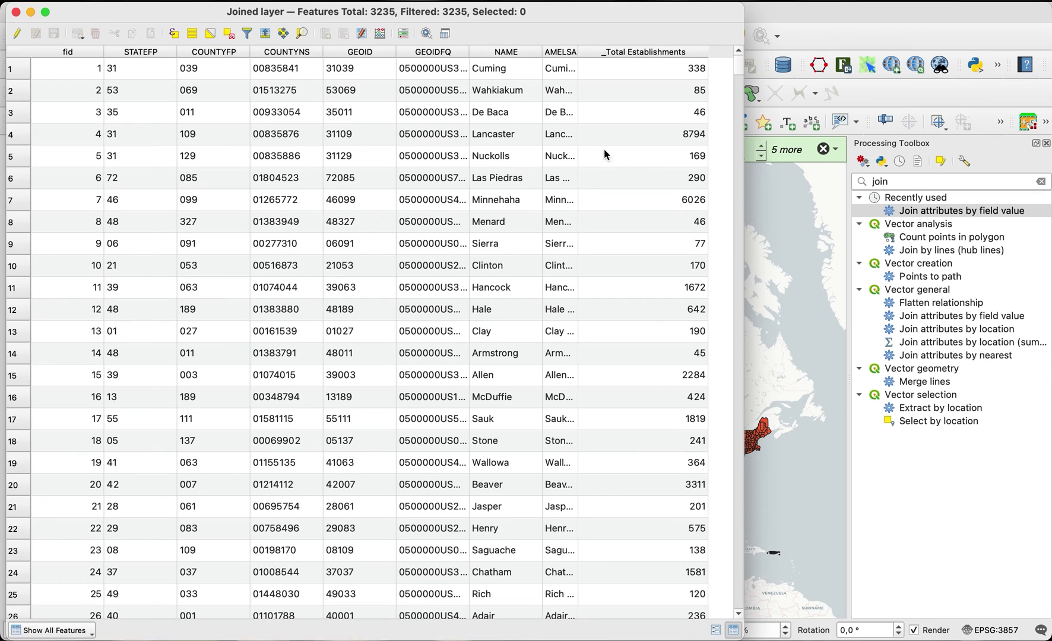
click(669, 69)
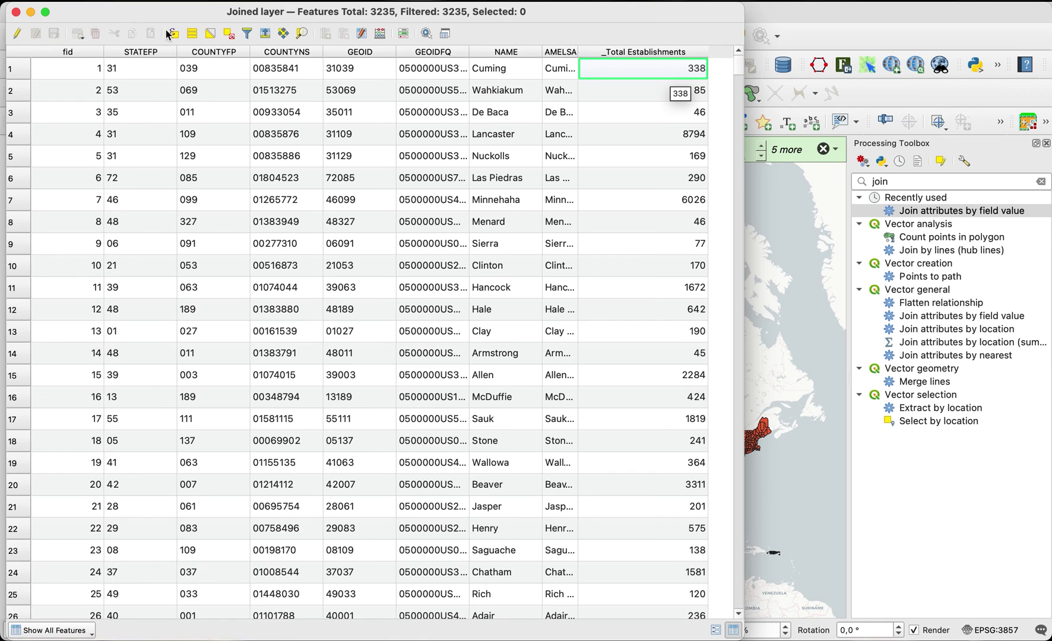
click(16, 12)
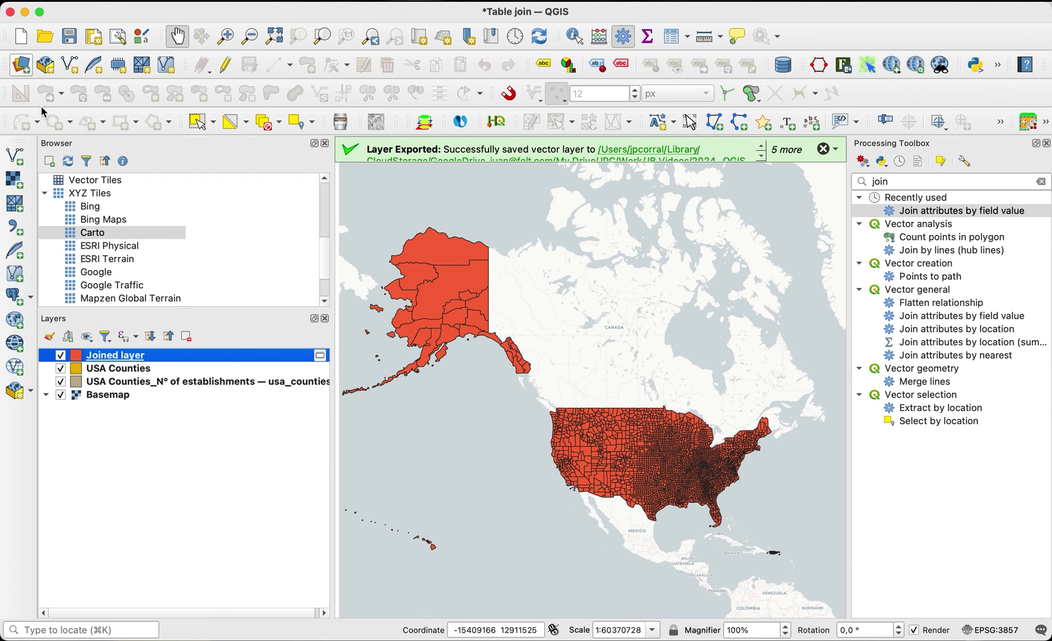
Show the Joined layer's Export > Save Features As... option.
right_click(126, 359)
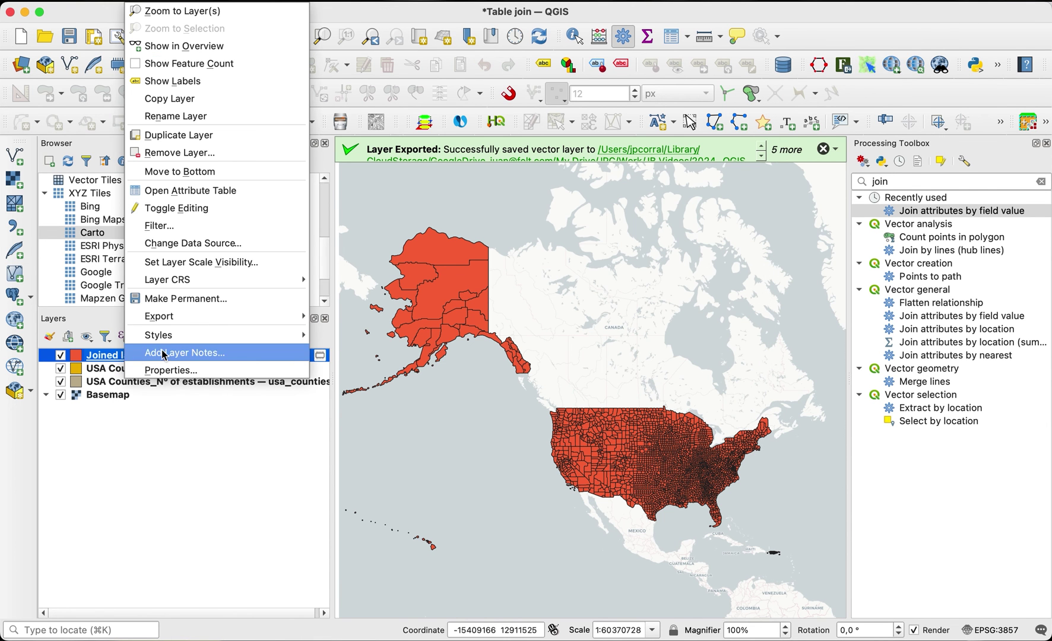
mouse_move(175, 320)
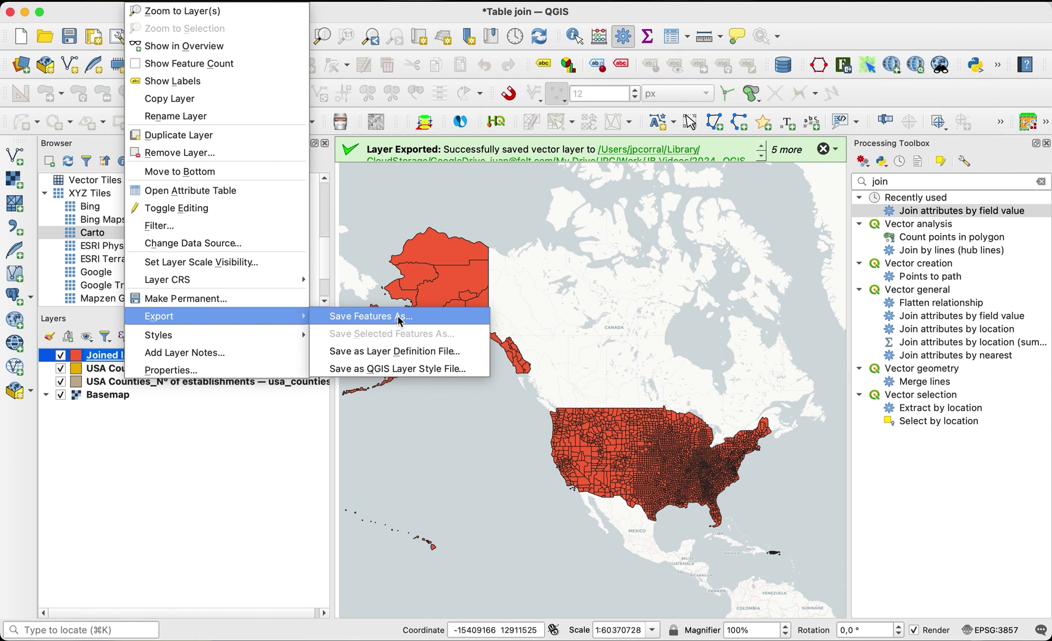